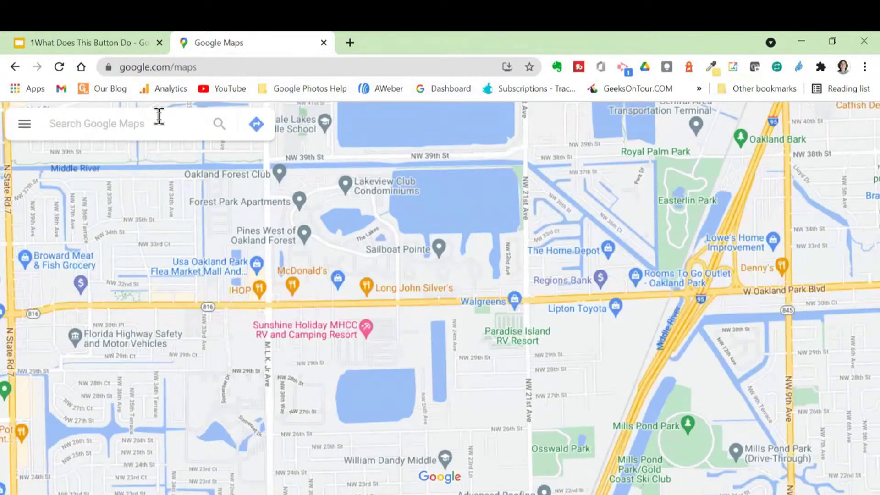
- Search the map for Big Sur and zoom in on the coastline around Bixby Creek Bridge
key("Return")
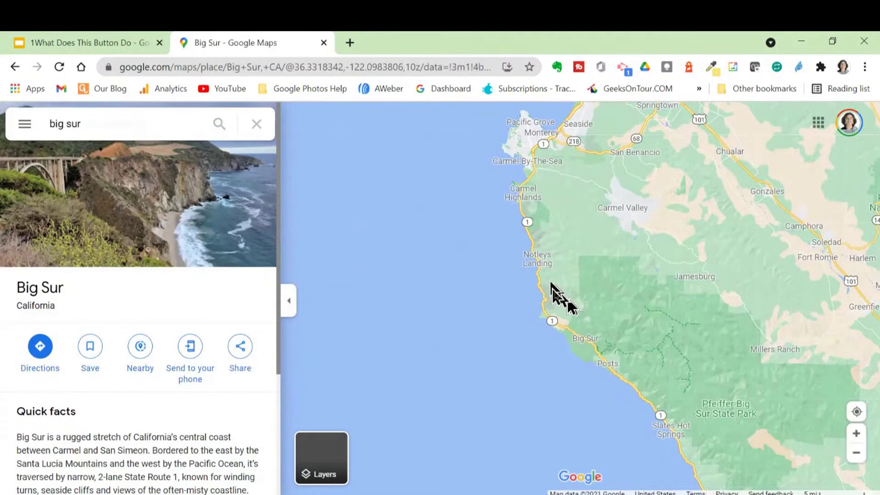
scroll(568, 315, "up", 1)
scroll(564, 314, "up", 1)
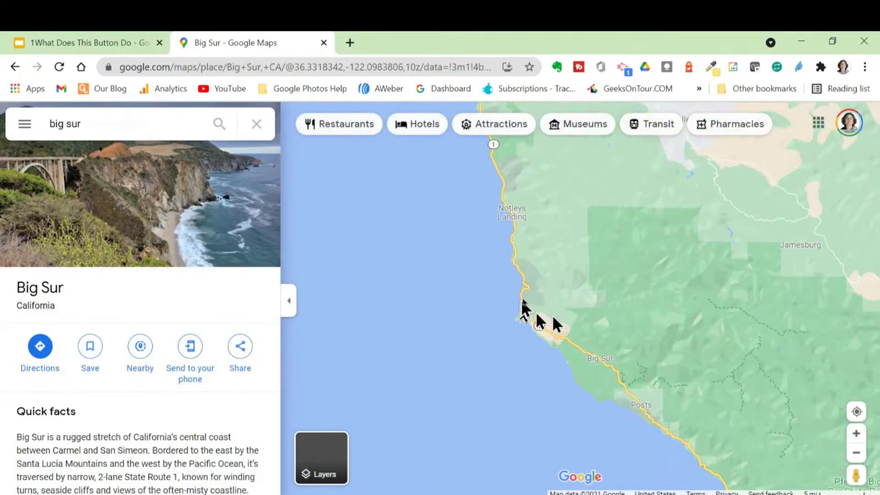
scroll(523, 299, "up", 2)
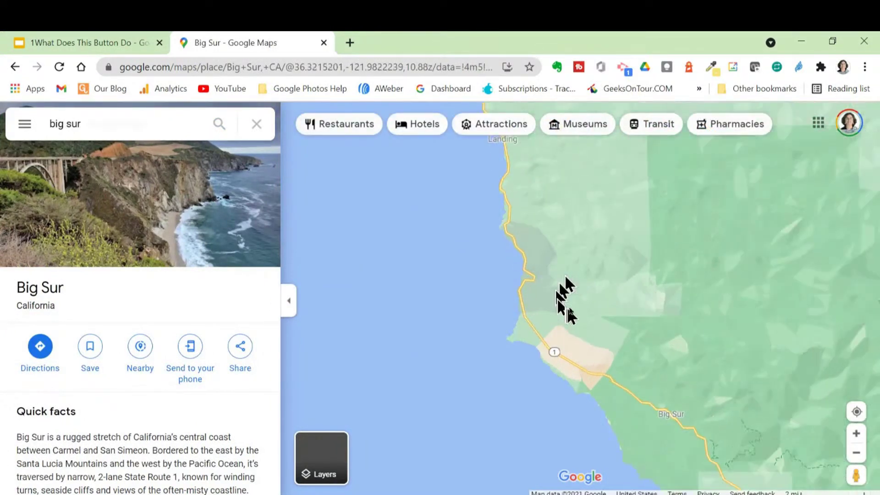
scroll(543, 317, "up", 2)
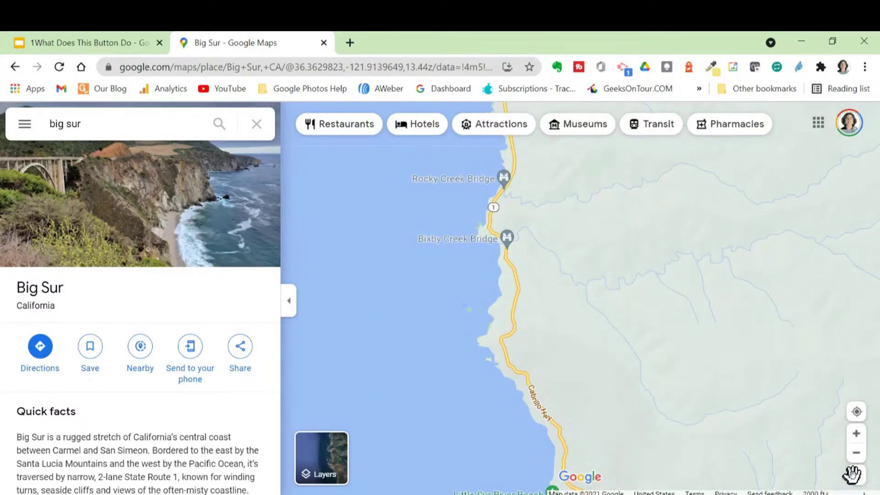
- Drop the pegman on the highlighted Cabrillo Hwy along the coast to enter Street View
left_click_drag(843, 476, 611, 179)
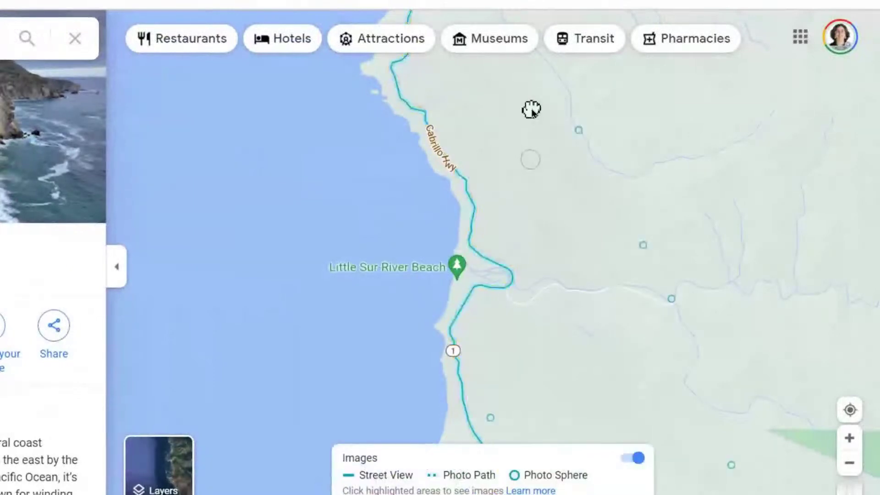
left_click_drag(532, 109, 431, 356)
left_click_drag(425, 168, 409, 96)
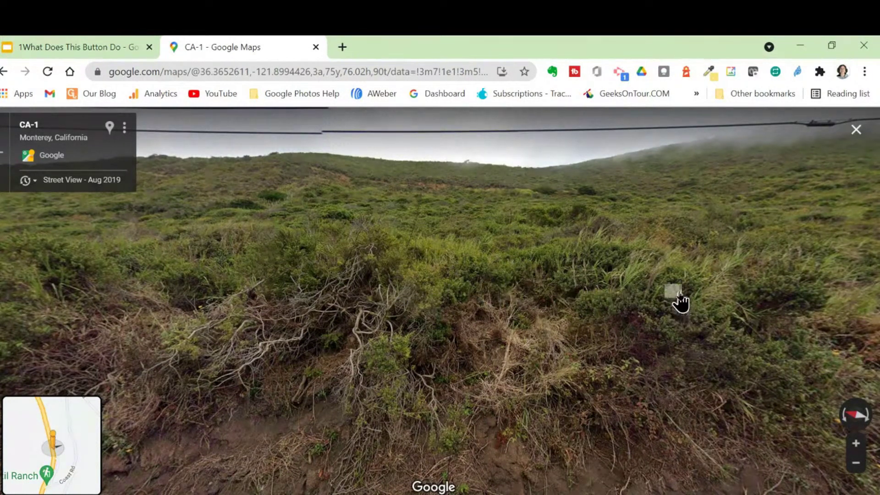
- Rotate the Street View to face south along CA-1 and advance several positions down the road
left_click_drag(677, 298, 332, 230)
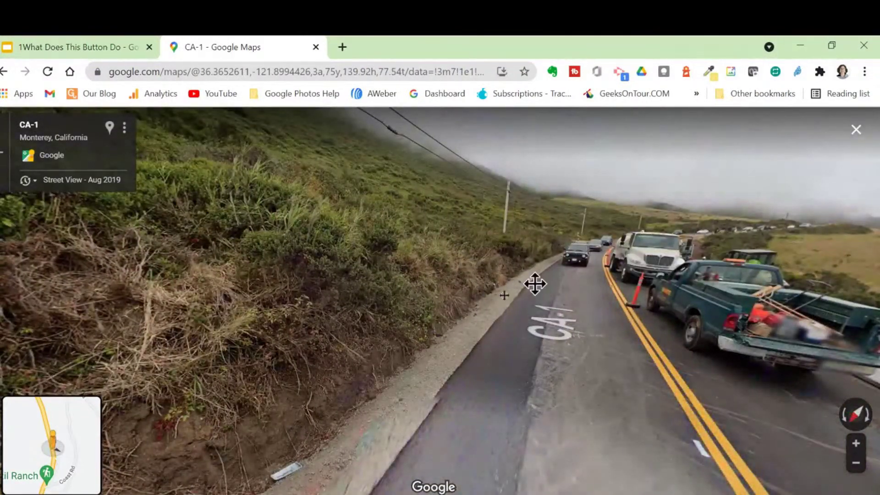
left_click_drag(535, 285, 493, 300)
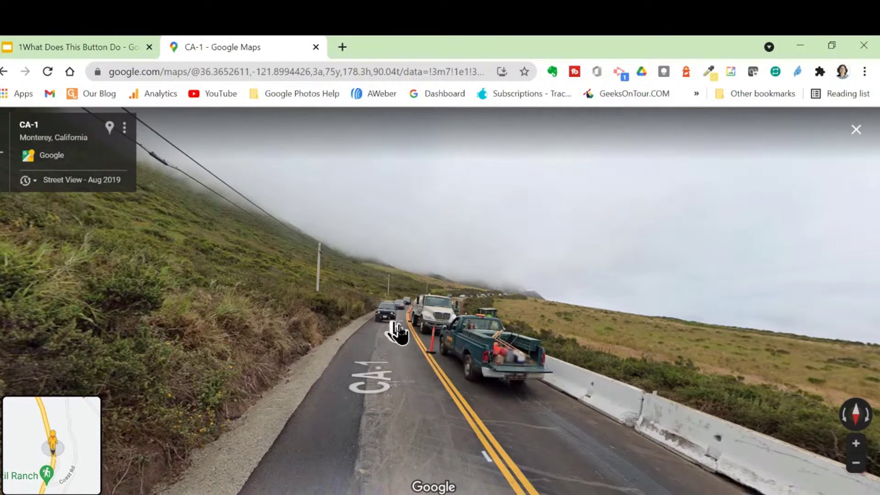
left_click(399, 348)
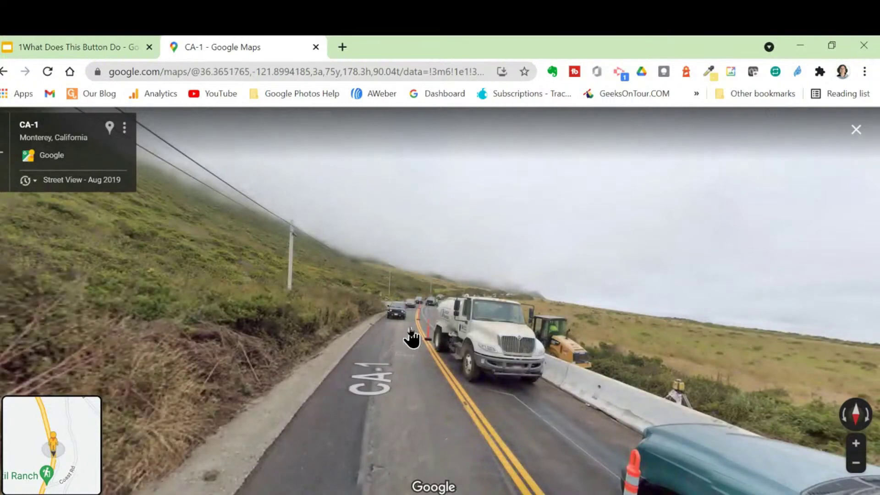
left_click(412, 337)
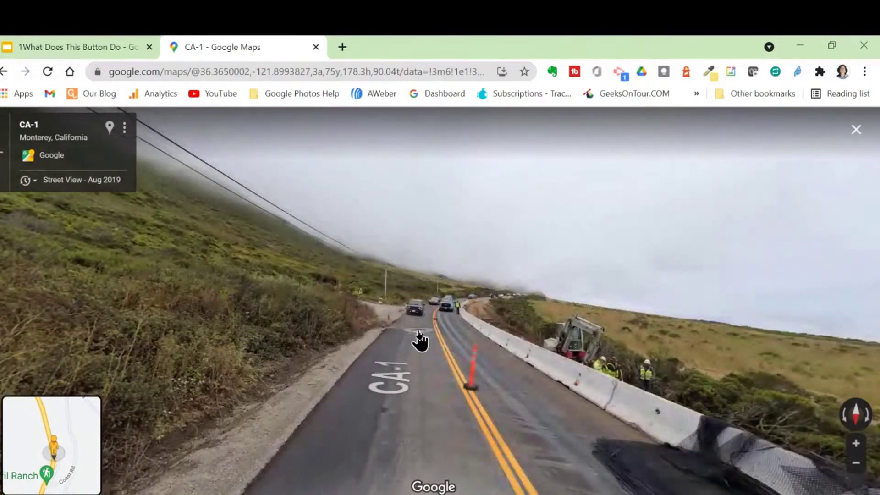
left_click(427, 331)
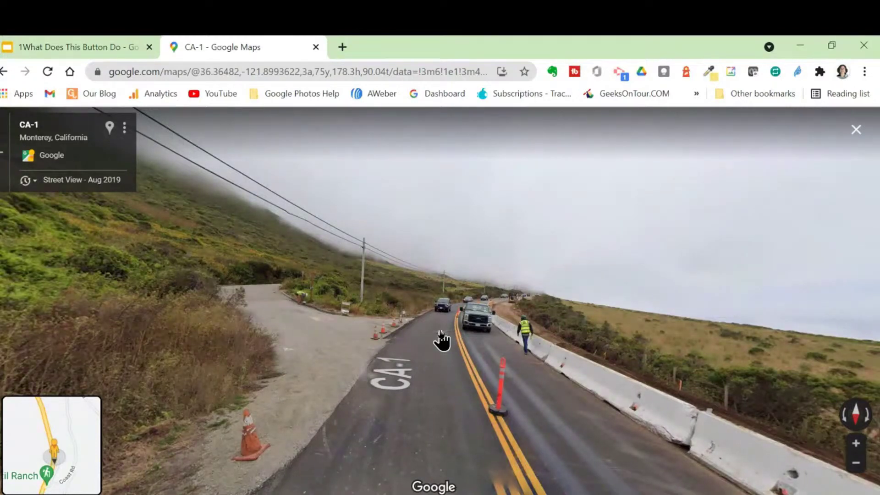
left_click(441, 339)
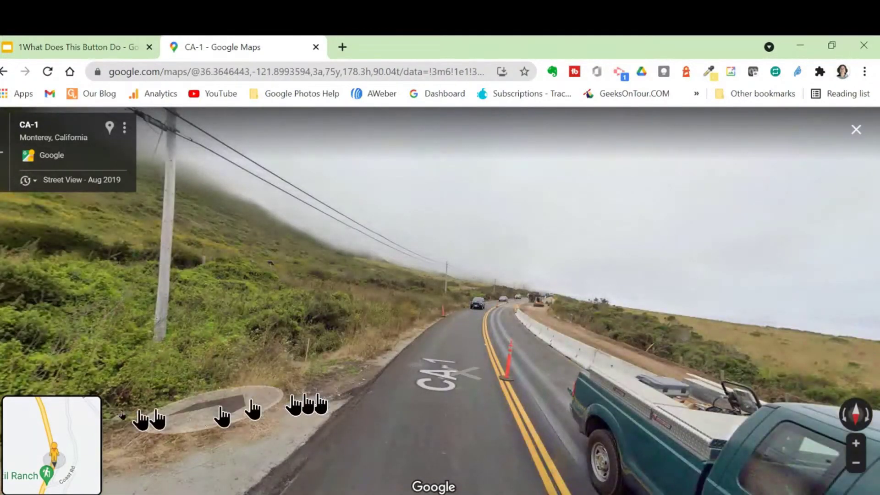
- Expand the mini map into a split view below the Street View and advance two positions south on CA-1
mouse_move(41, 426)
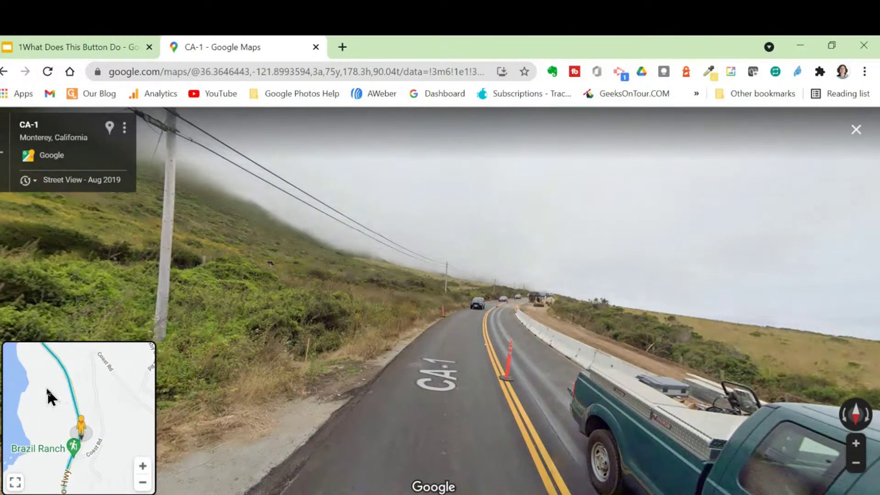
left_click(15, 483)
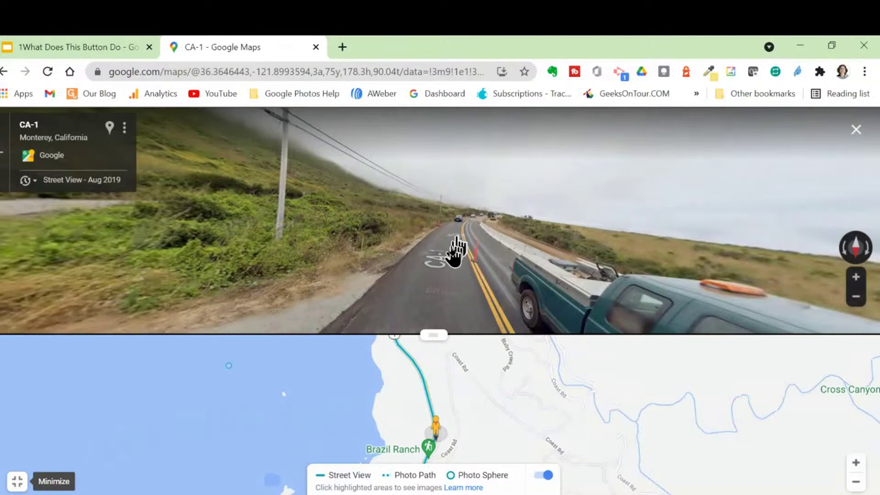
left_click(455, 251)
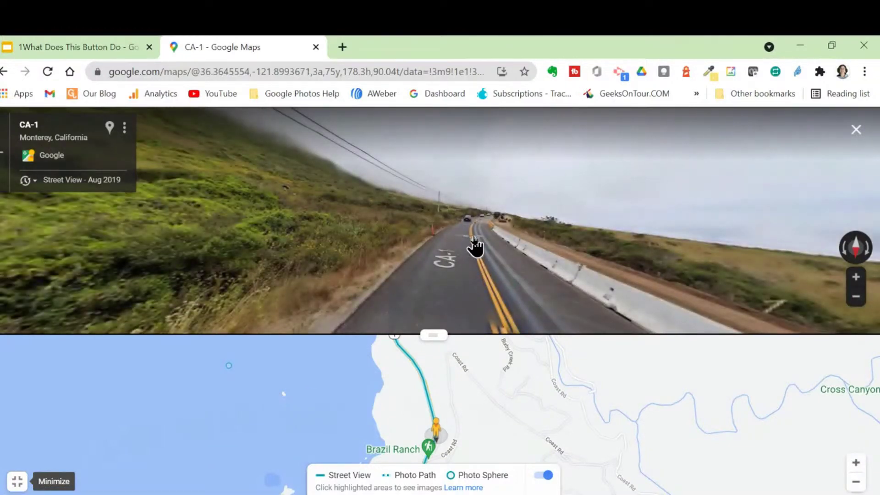
left_click(474, 239)
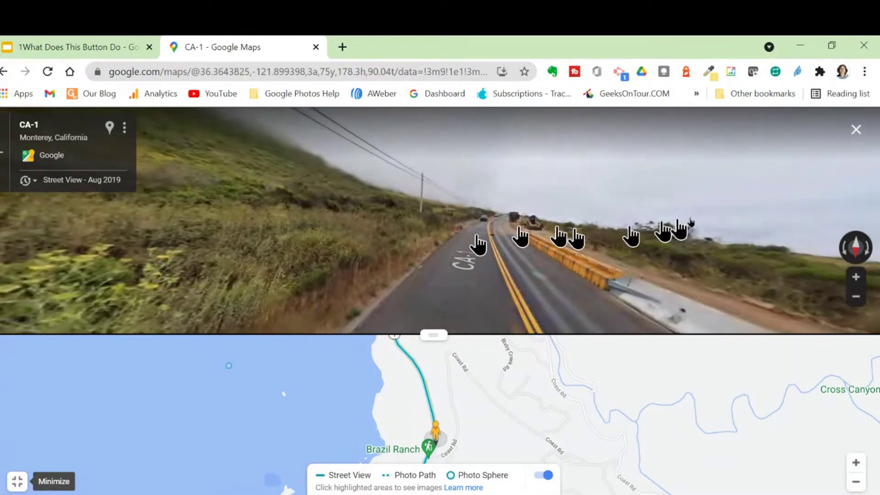
- Turn the Street View around past the ocean to face north and travel up CA-1 past the starting point
left_click_drag(697, 226, 297, 242)
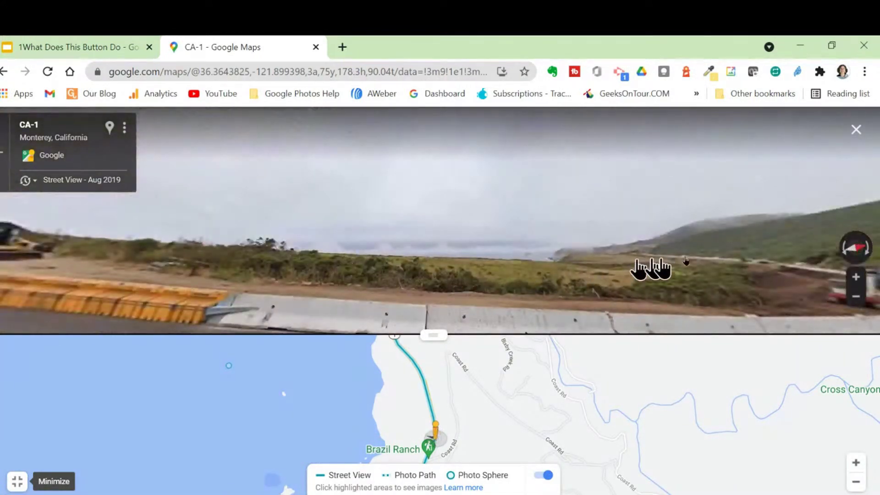
left_click_drag(648, 265, 324, 201)
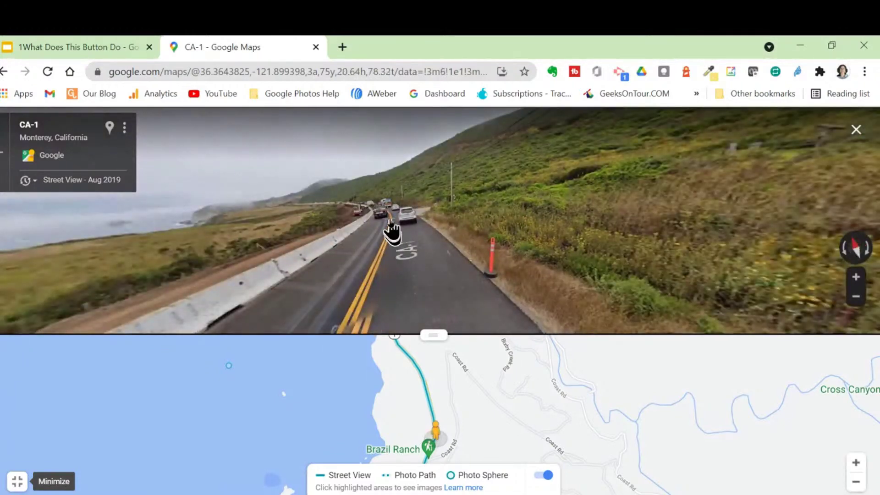
left_click(392, 228)
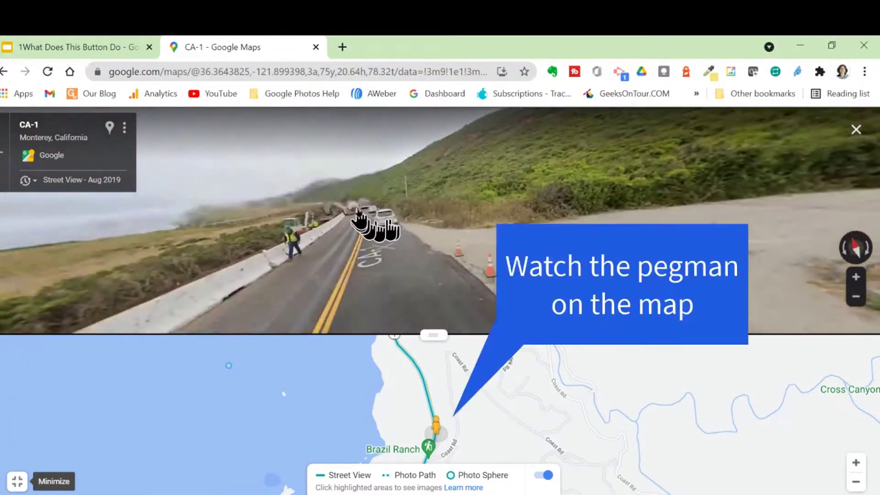
left_click(359, 217)
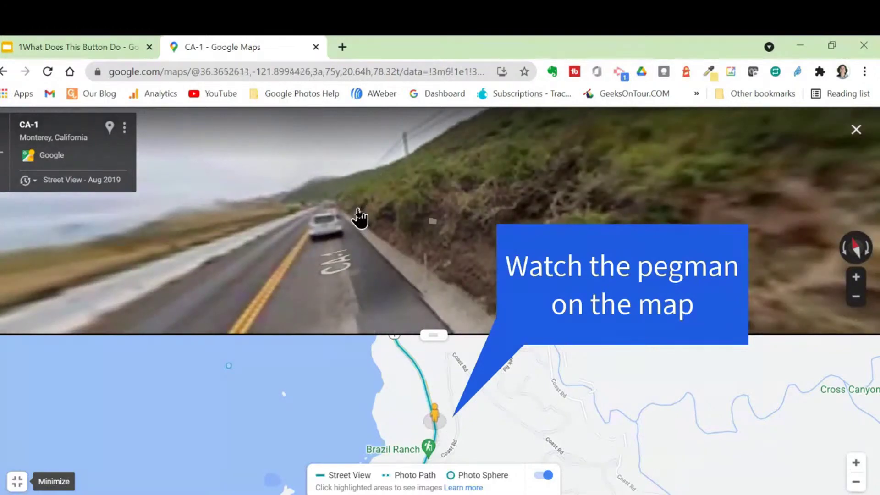
left_click(309, 222)
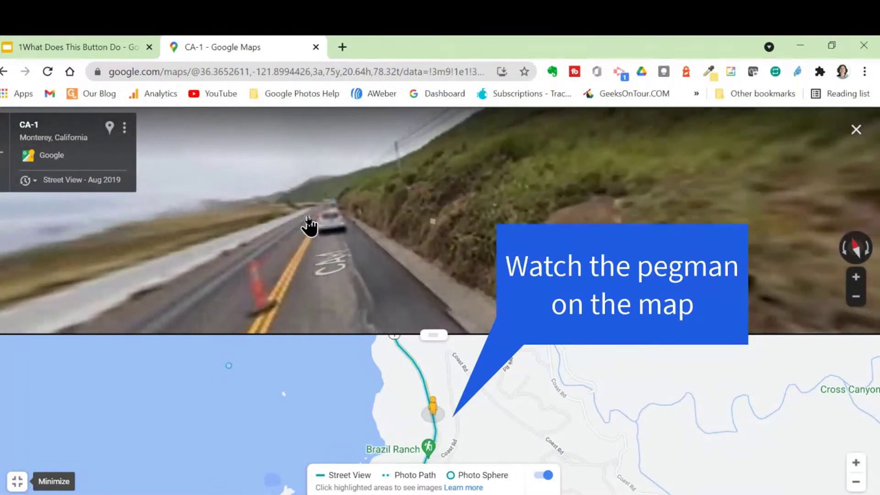
left_click(313, 226)
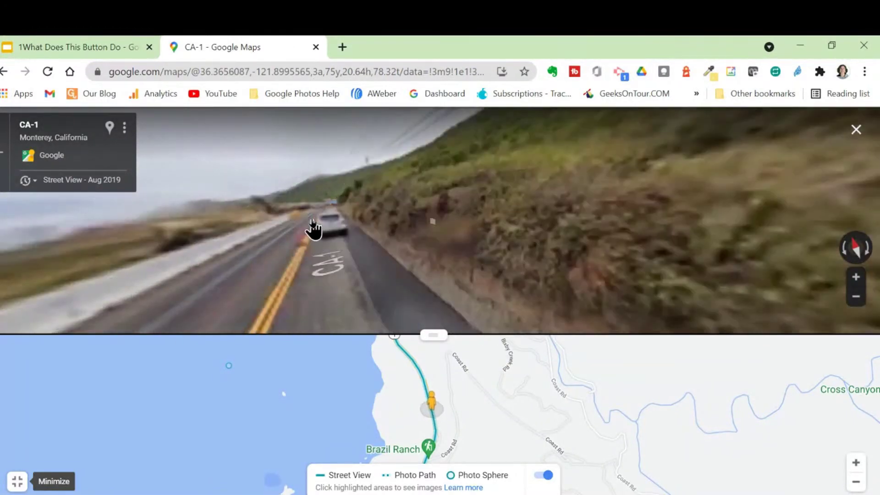
left_click(318, 222)
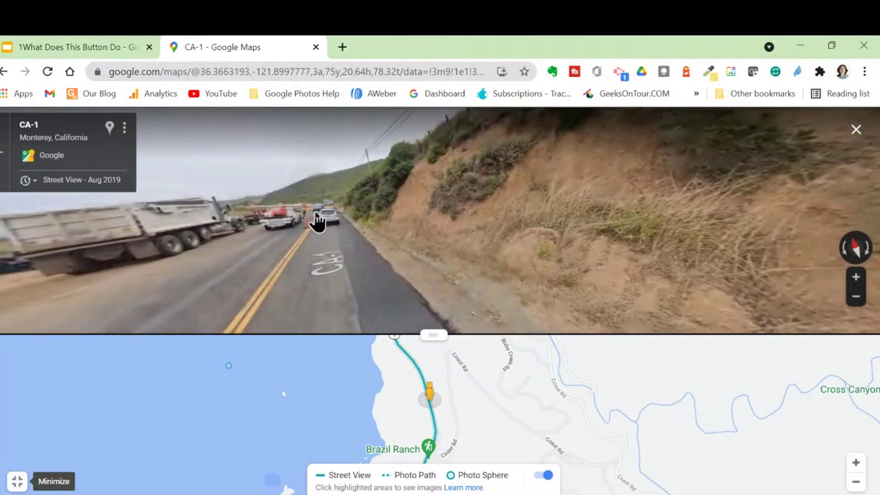
left_click(318, 222)
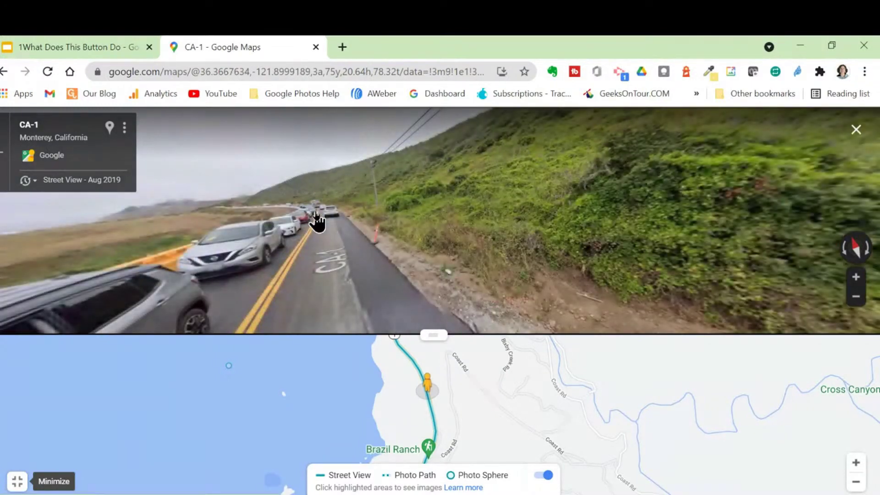
left_click(317, 221)
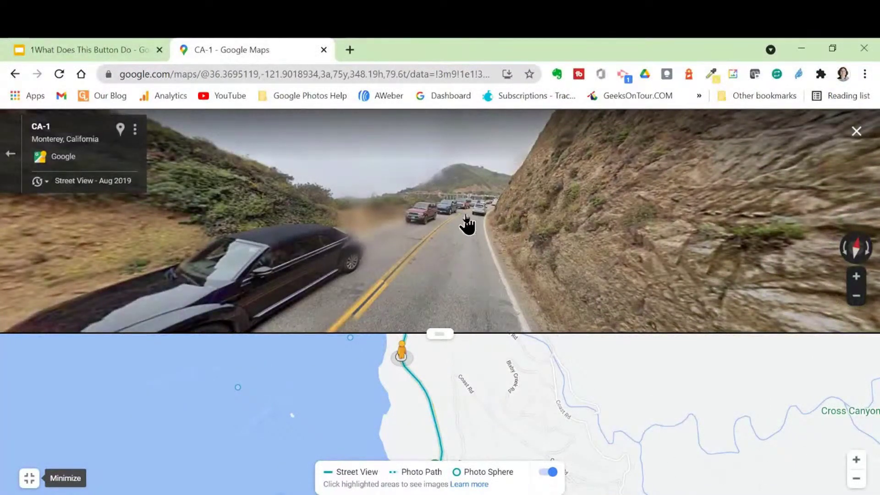
- Continue north along CA-1 in Street View and cross Bixby Creek Bridge
left_click(467, 224)
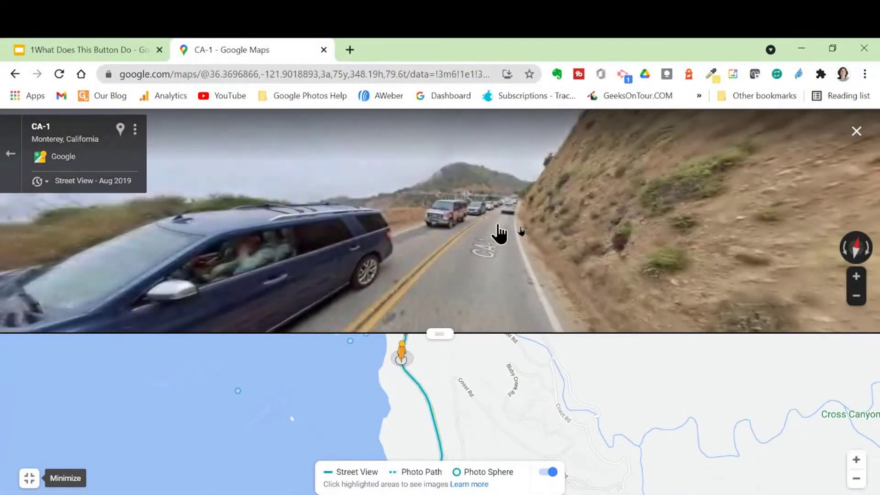
left_click(506, 224)
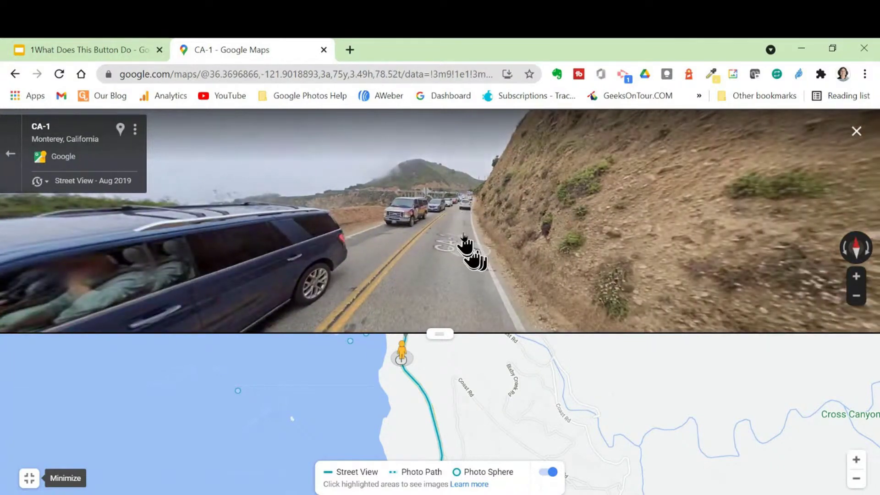
left_click(464, 222)
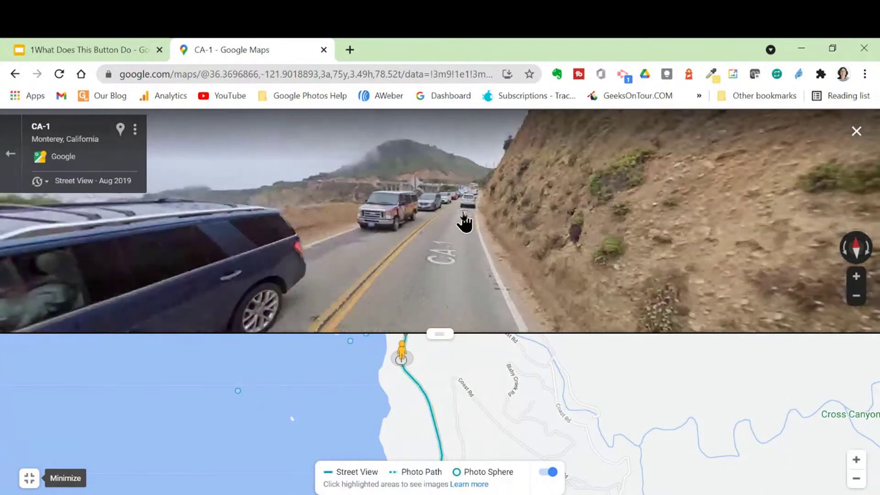
double_click(464, 222)
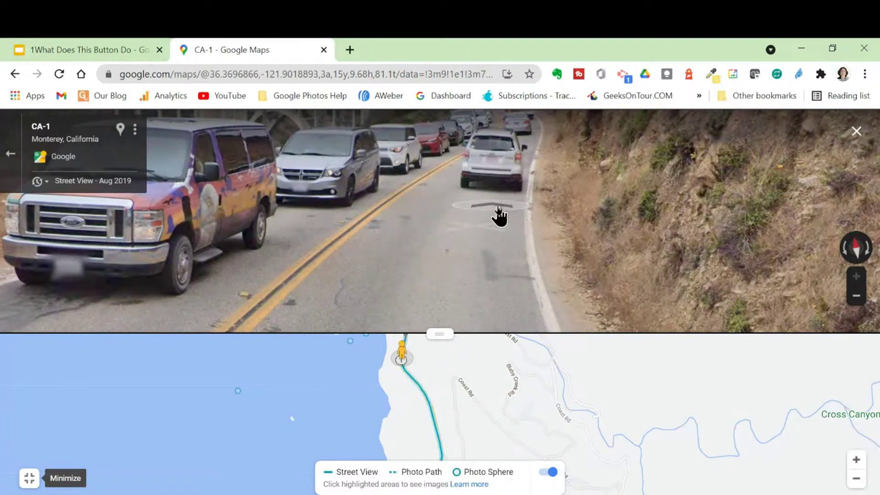
left_click(453, 212)
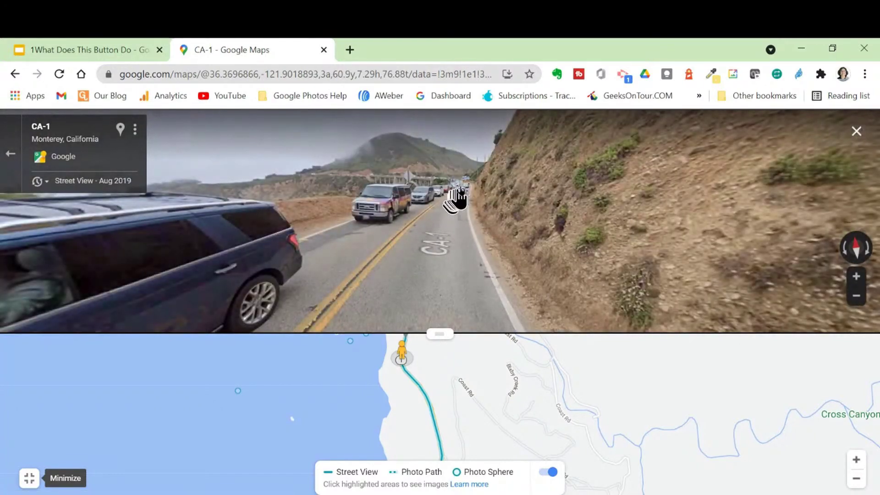
left_click(443, 224)
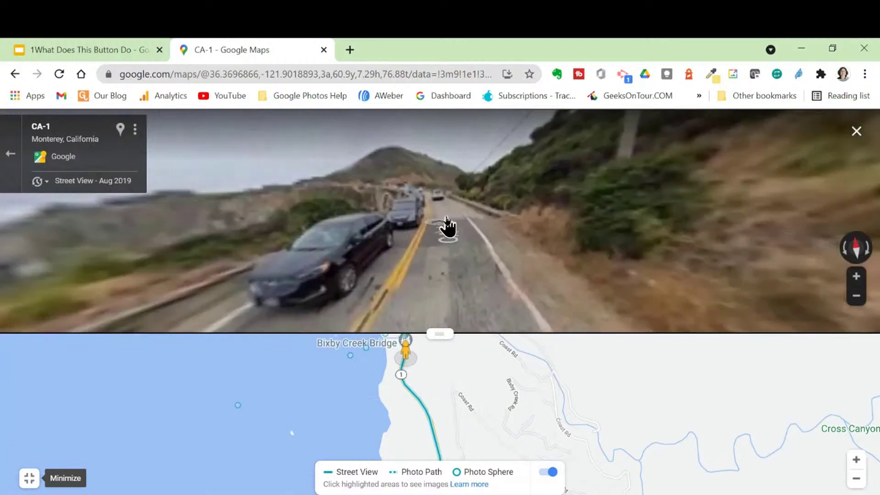
left_click(437, 222)
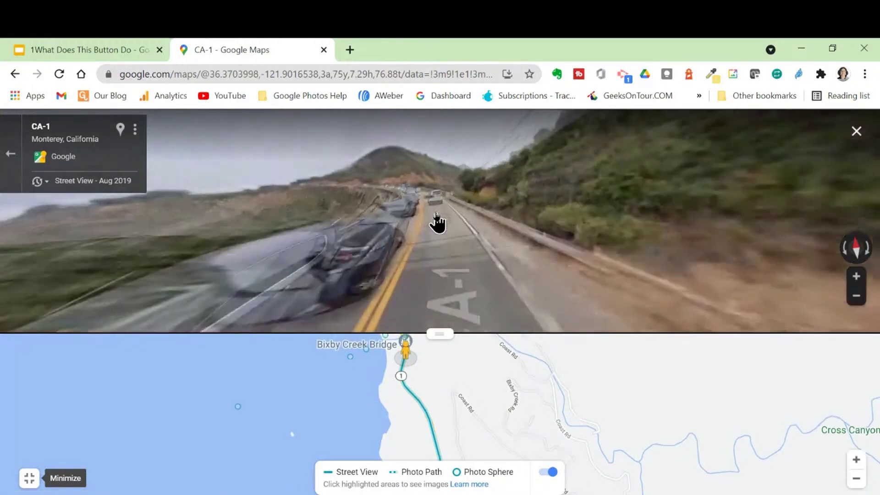
left_click(419, 206)
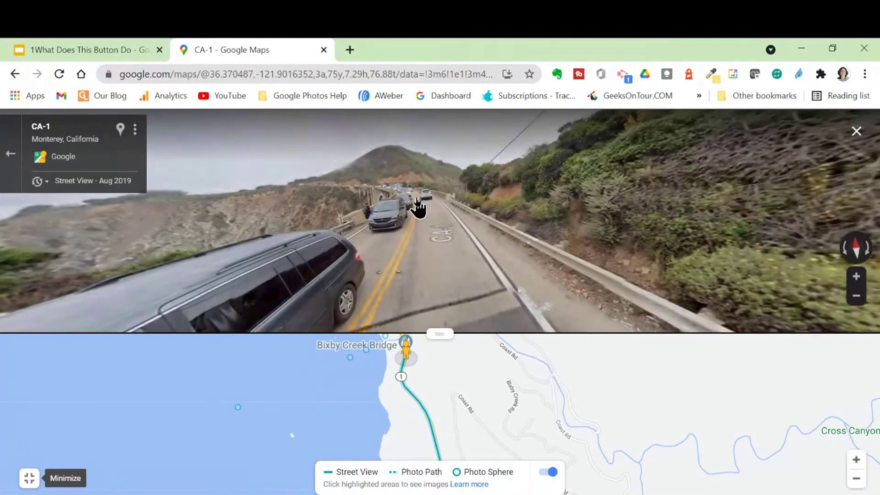
left_click(392, 201)
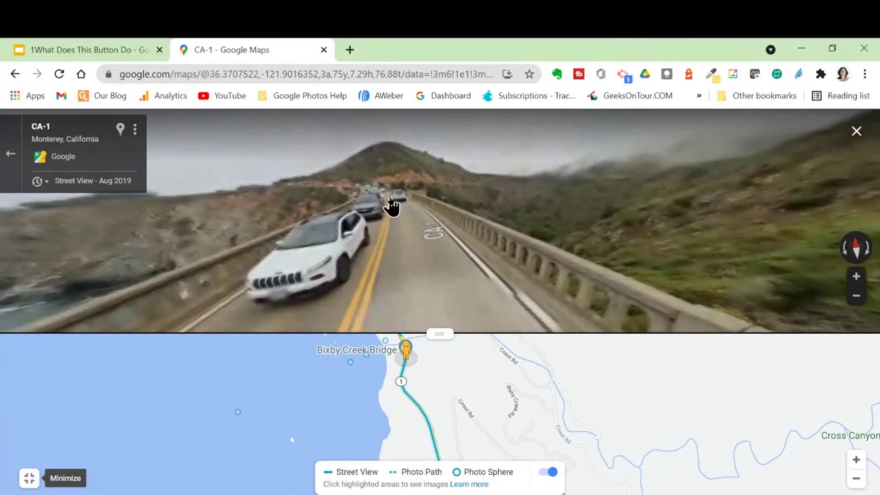
left_click(354, 206)
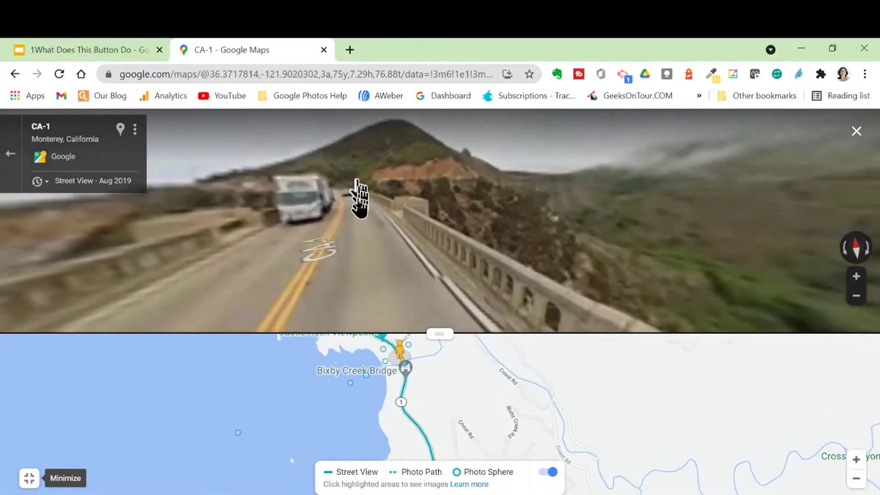
- Advance north in Street View off Bixby Creek Bridge and along the highway to the roadside viewpoint
left_click(352, 206)
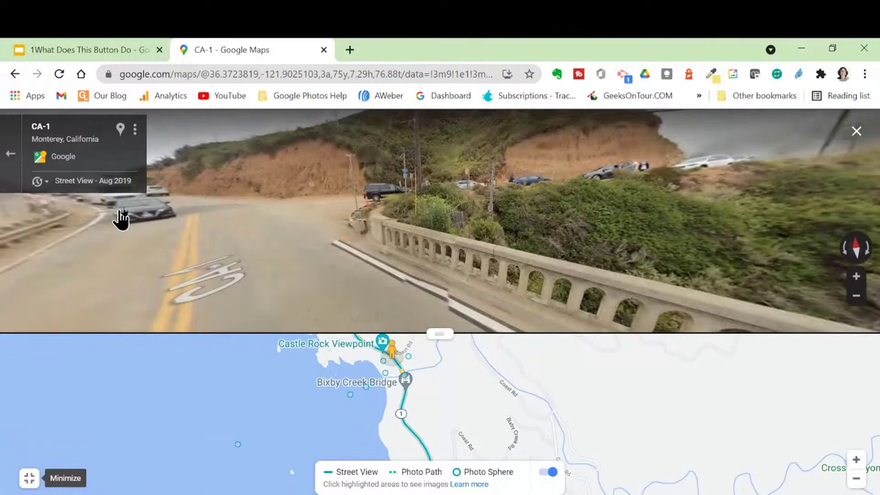
left_click_drag(122, 218, 372, 235)
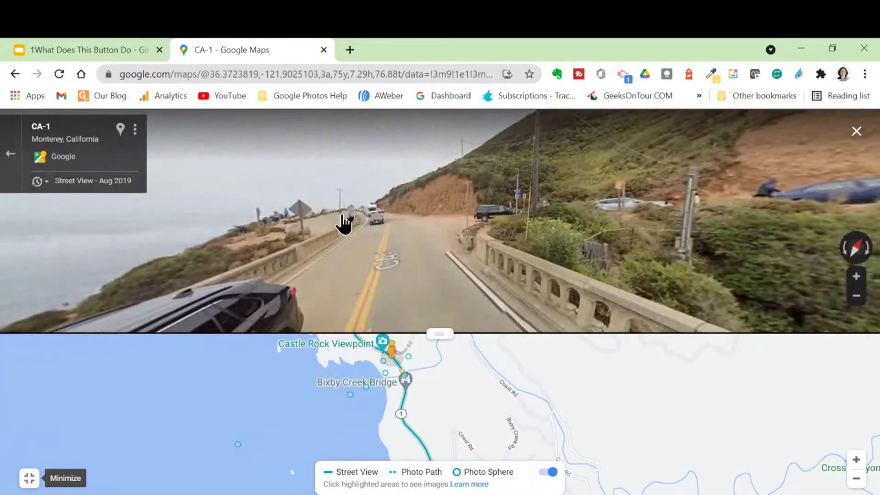
left_click(389, 227)
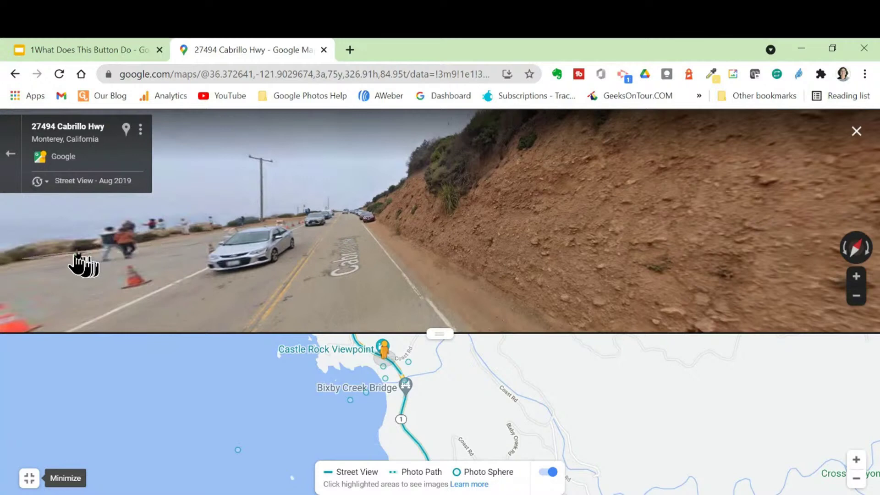
- Turn the Street View around to face south, move into the oceanside parking area, and look back toward the bridge
left_click_drag(78, 261, 285, 202)
left_click_drag(126, 232, 438, 229)
left_click_drag(144, 232, 443, 214)
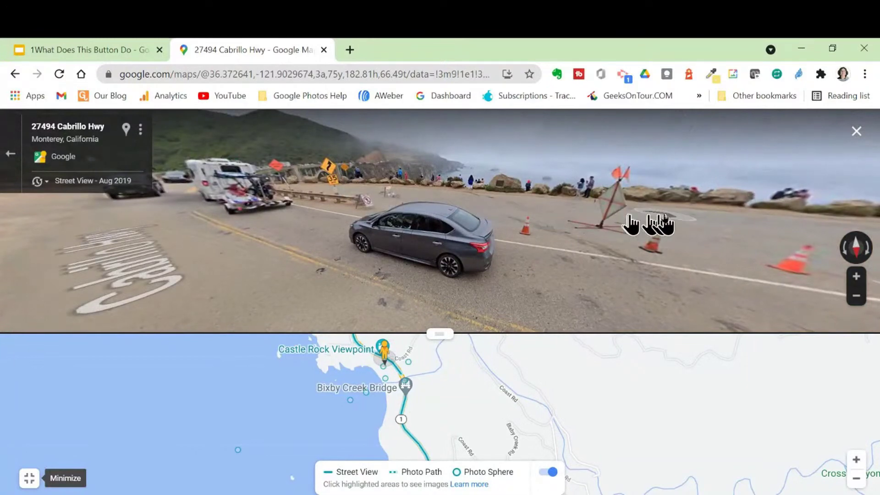
left_click(650, 235)
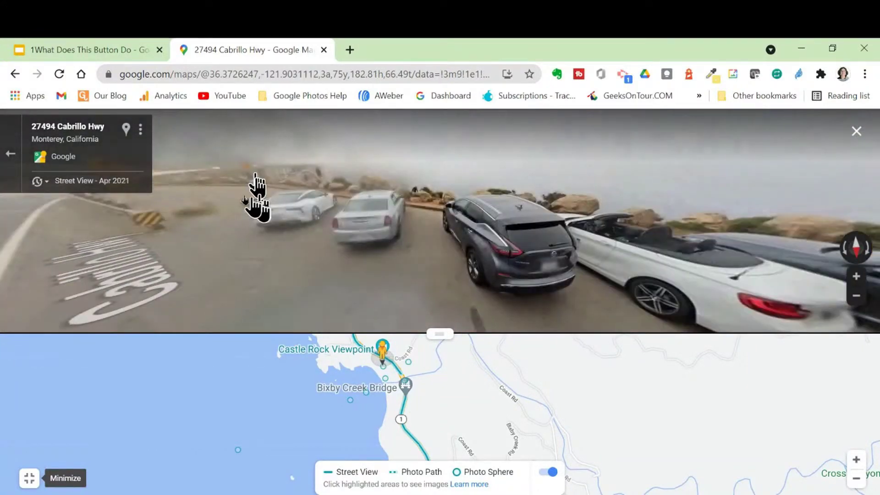
left_click_drag(221, 196, 390, 184)
left_click_drag(525, 257, 432, 316)
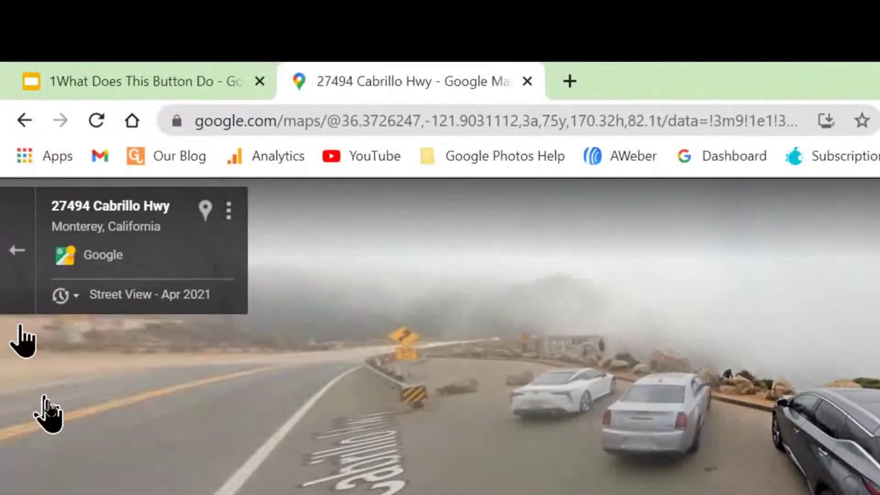
- Exit Street View back to the Big Sur map and search for "area 51"
left_click(13, 254)
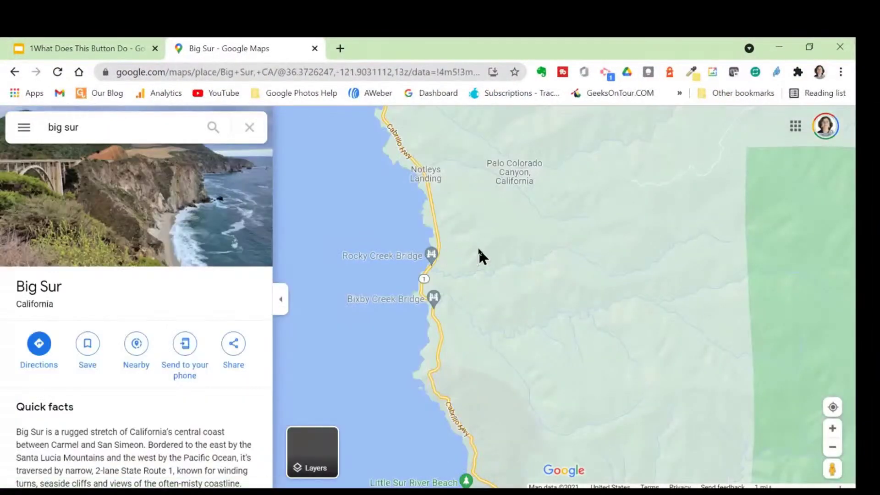
left_click_drag(93, 127, 21, 125)
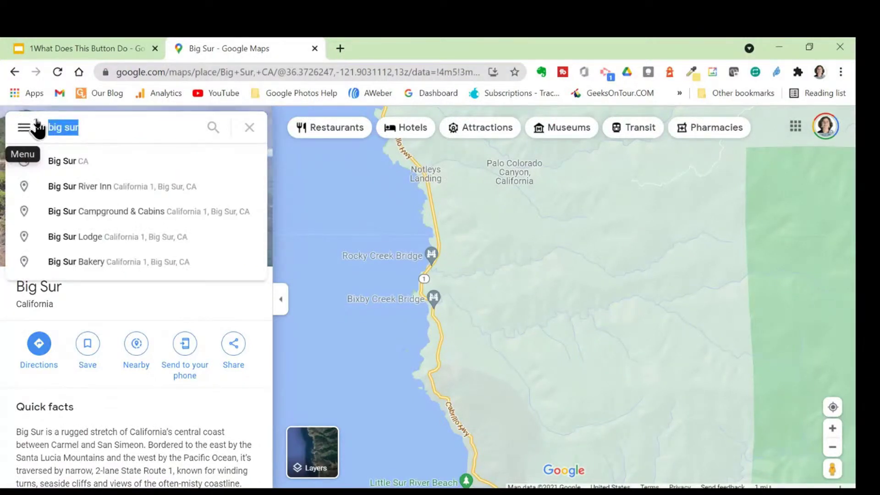
type("area 51")
key("Return")
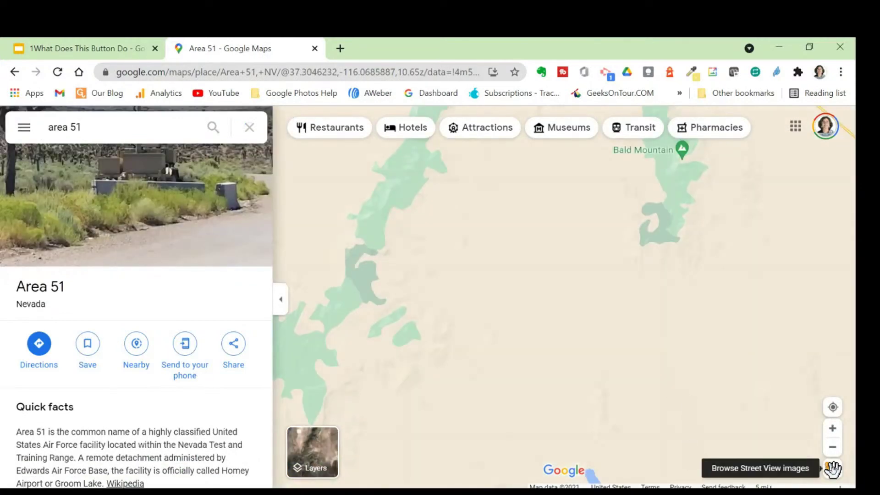
- Hold Pegman over the Area 51 map to check its icon and Street View coverage, then release it without entering Street View
left_click_drag(829, 467, 598, 319)
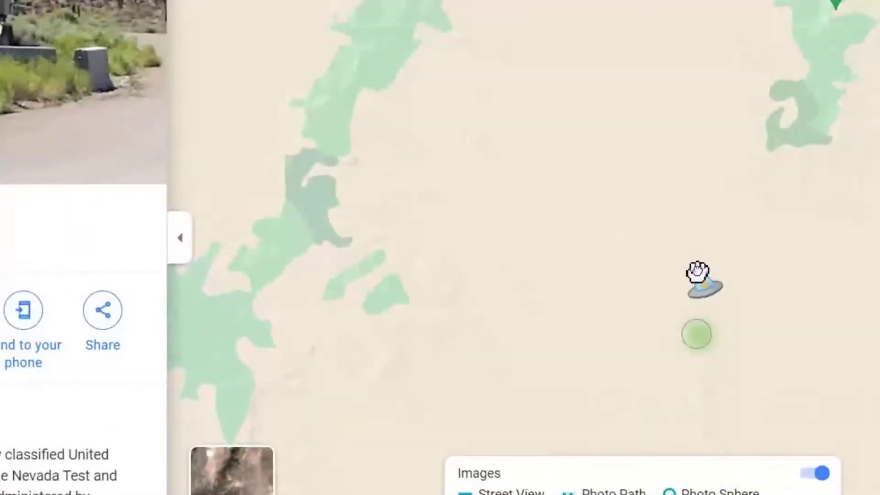
left_click_drag(698, 271, 693, 265)
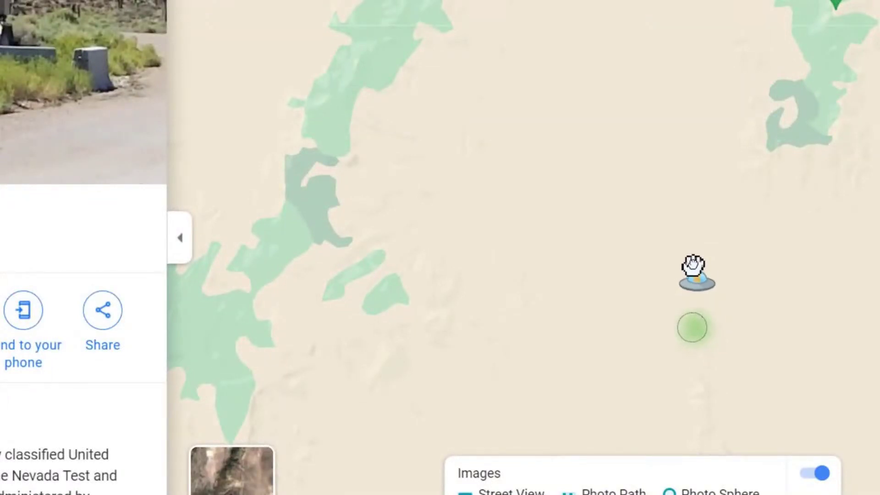
left_click_drag(693, 265, 640, 255)
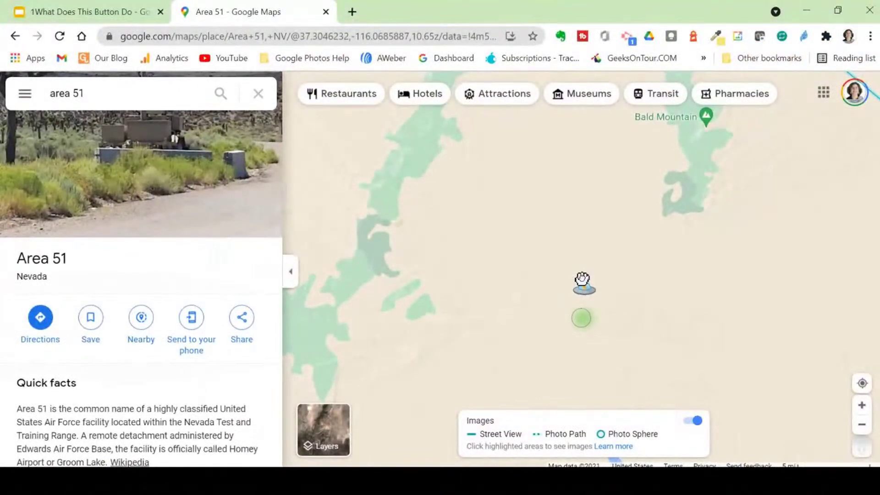
left_click_drag(583, 278, 584, 280)
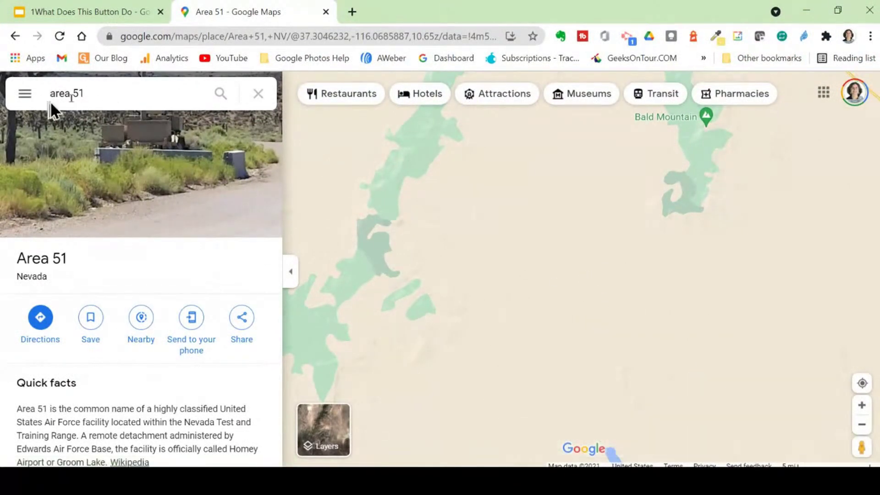
- Search for "france" and zoom the map out to show France with the surrounding European countries
left_click(97, 92)
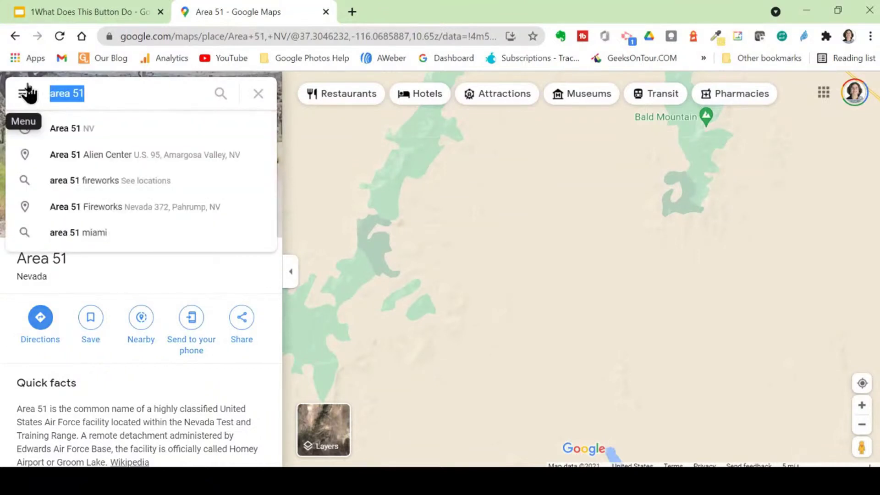
type("france")
key("Return")
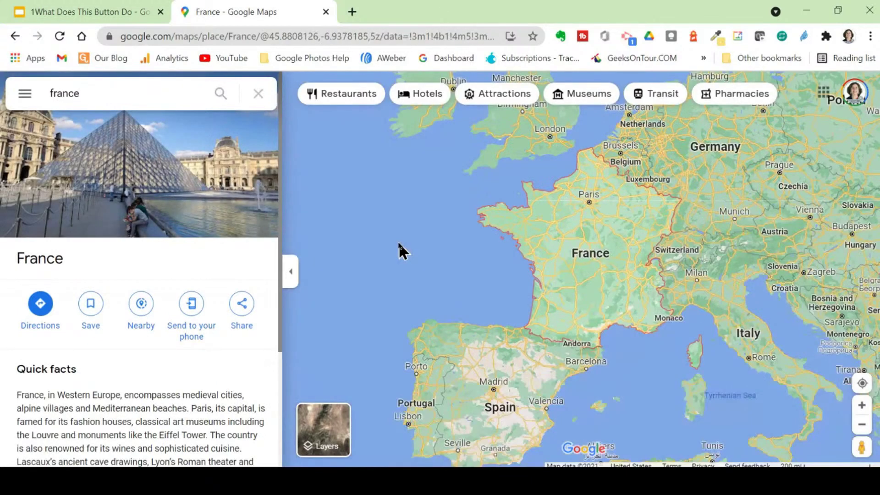
left_click_drag(698, 248, 612, 260)
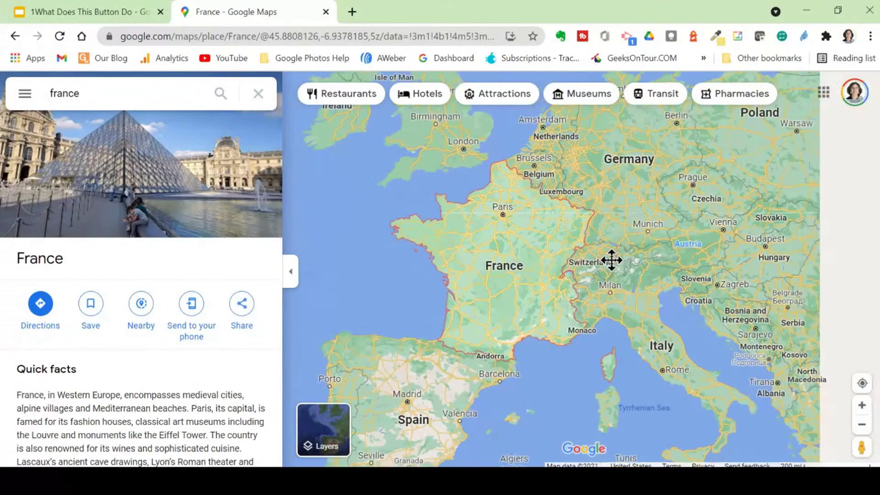
scroll(578, 273, "down", 2)
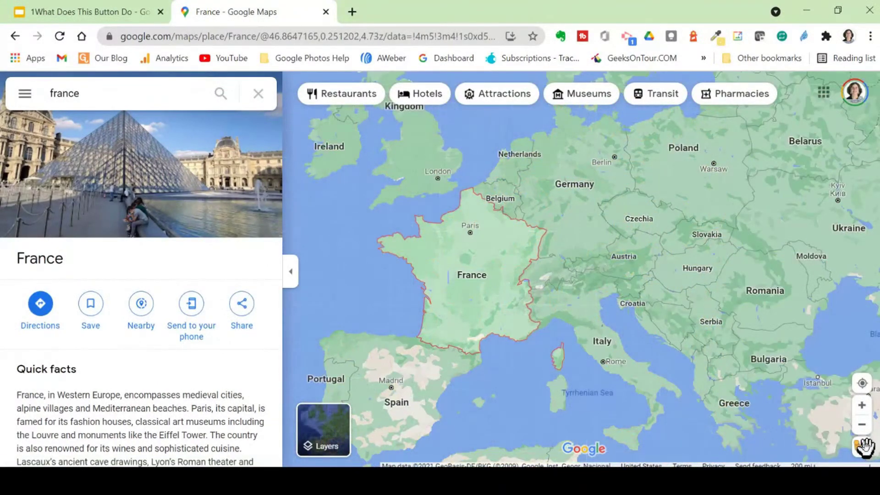
- Carry Pegman across the map from Europe eastward to Afghanistan to examine which countries have Street View coverage
left_click_drag(864, 446, 705, 315)
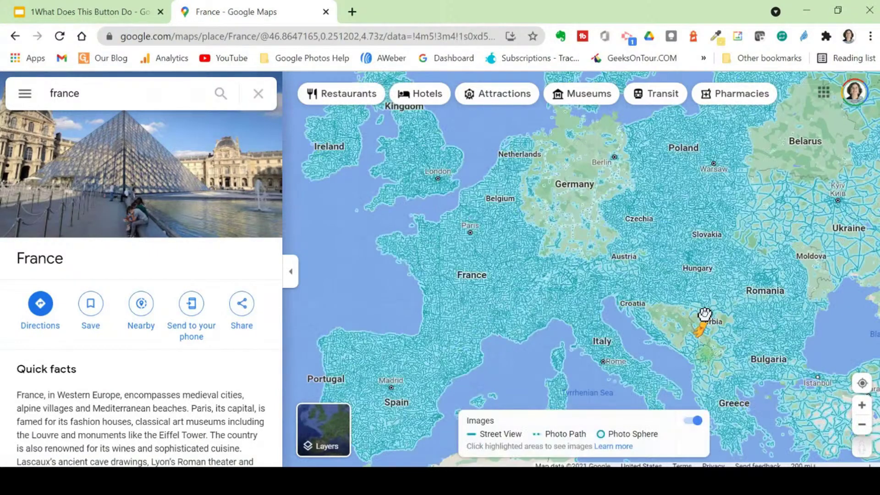
left_click_drag(706, 313, 591, 232)
left_click_drag(659, 246, 713, 269)
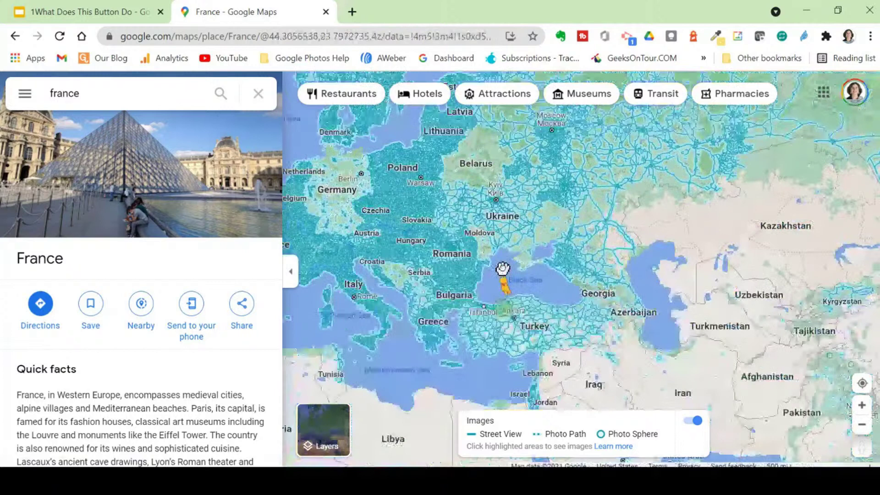
left_click_drag(503, 269, 750, 369)
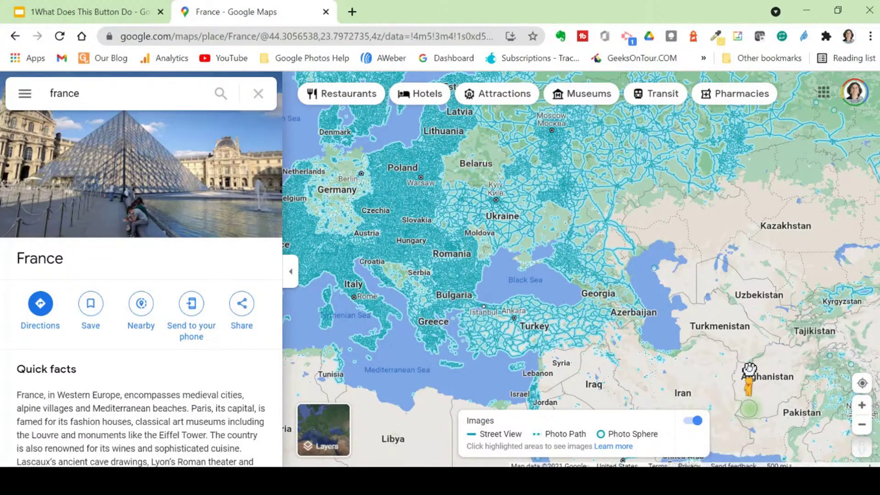